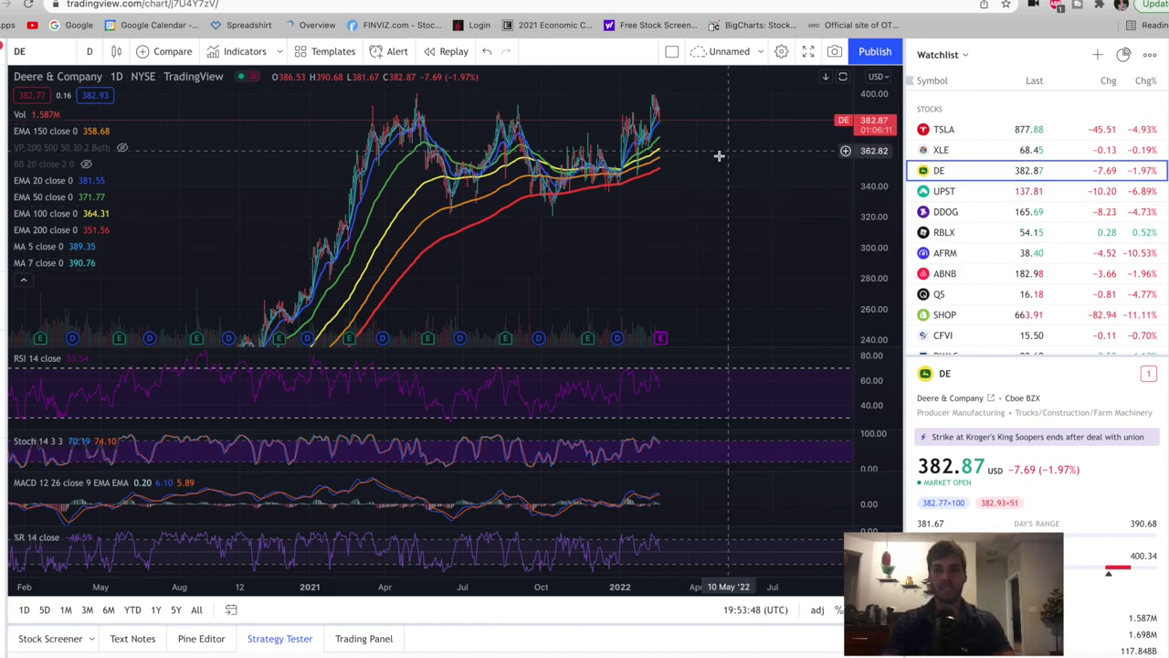
Switch the TradingView chart to Affirm (AFRM) and measure its recent price decline.
left_click(983, 261)
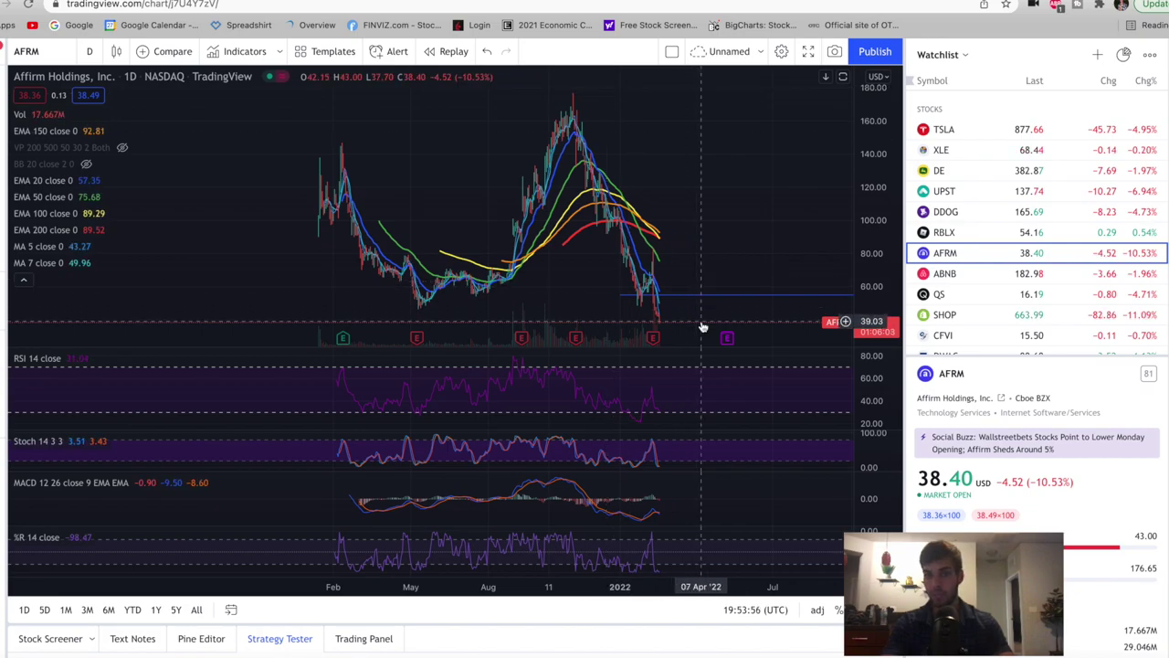
left_click_drag(600, 104, 709, 327)
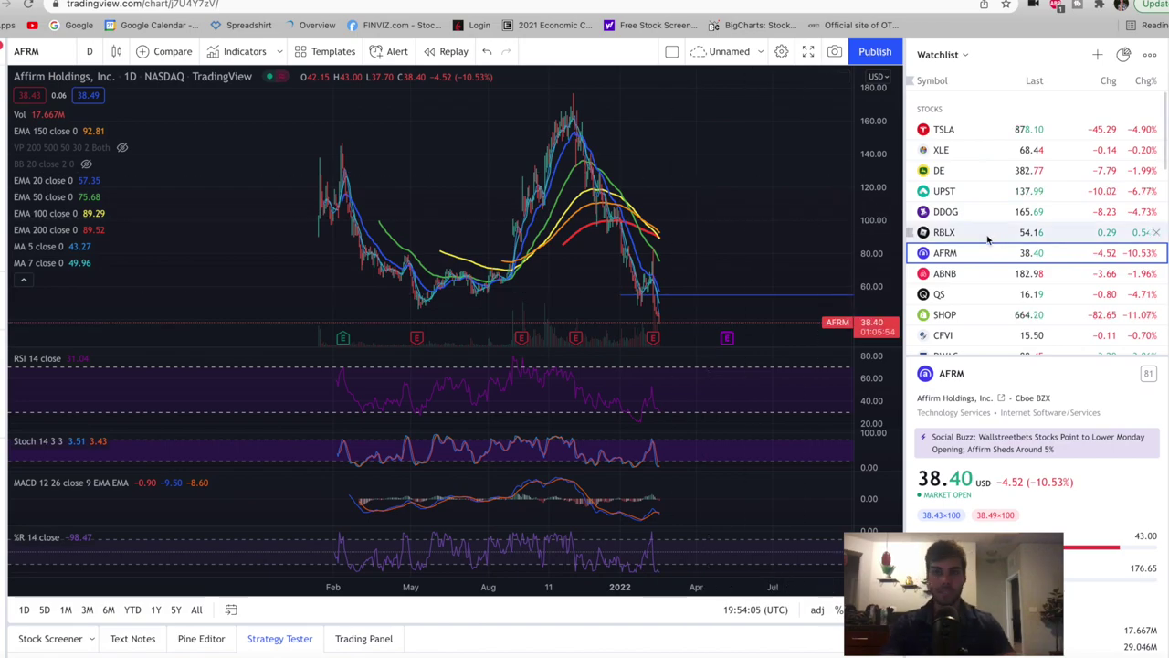
Return the chart to Deere (DE) and zoom in to roughly 2021 onward.
left_click(952, 170)
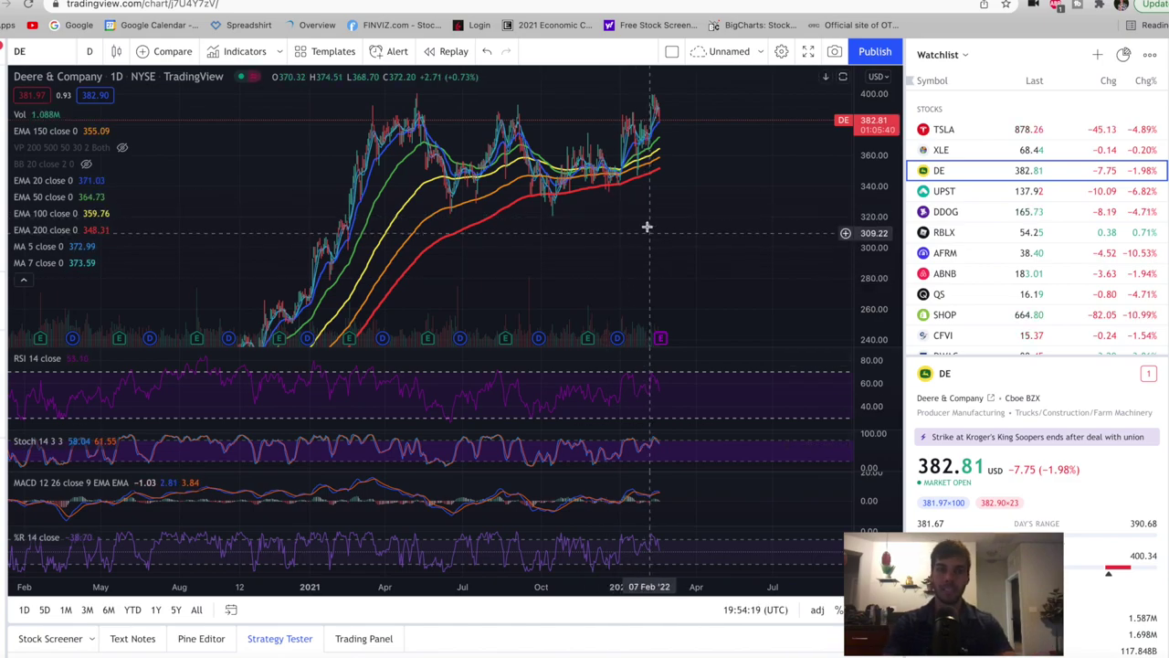
scroll(660, 220, "up", 2)
scroll(658, 220, "up", 2)
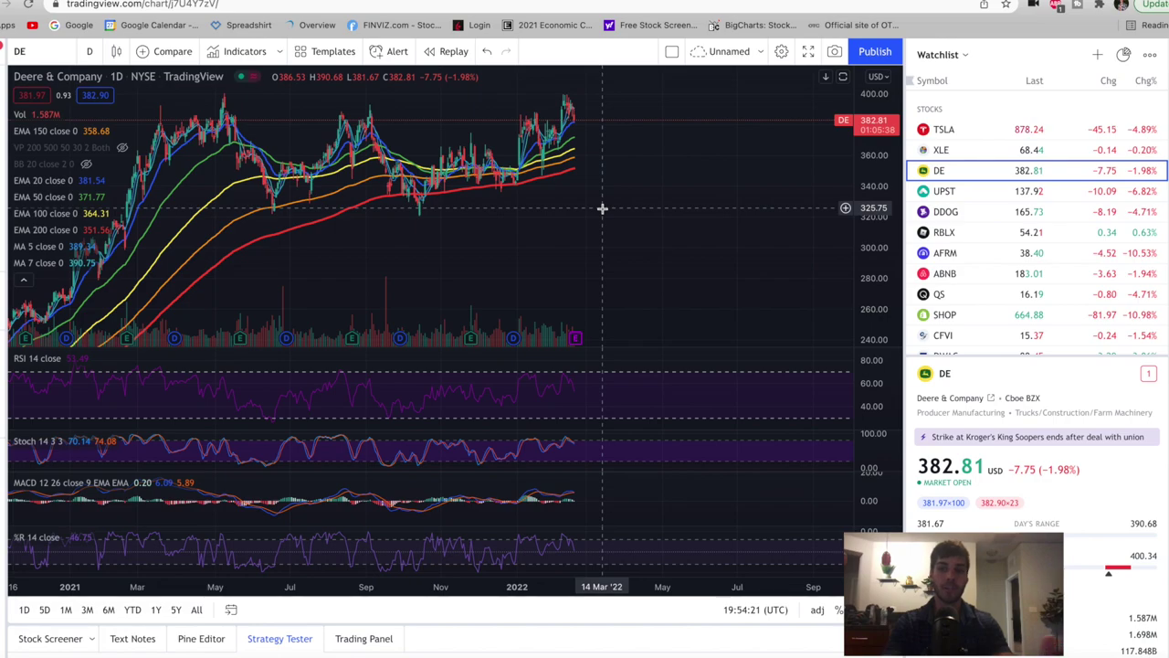
scroll(595, 265, "up", 3)
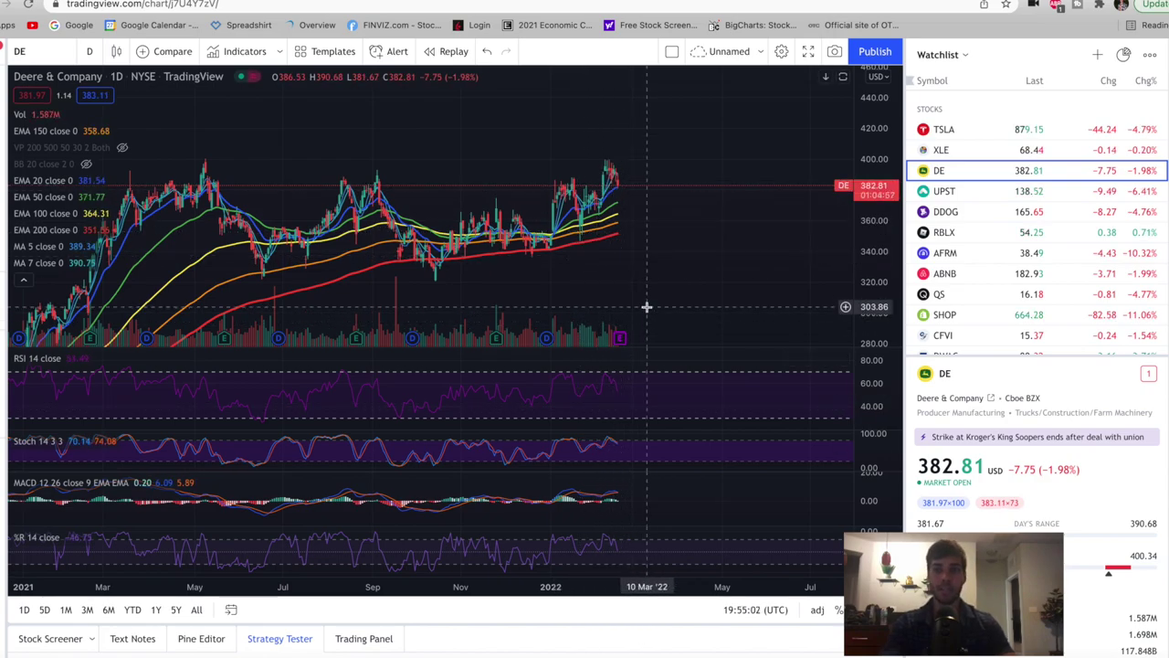
In Trader Workstation, show DE's Feb 18 '22 calls and puts side by side.
left_click(639, 652)
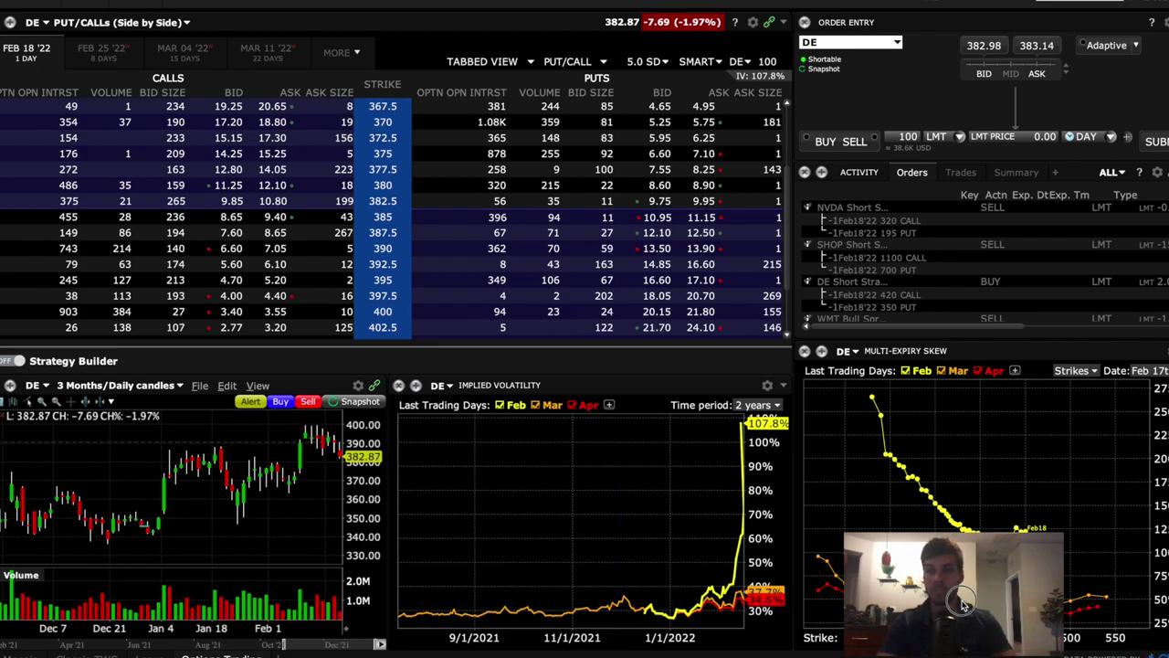
left_click_drag(970, 608, 1040, 351)
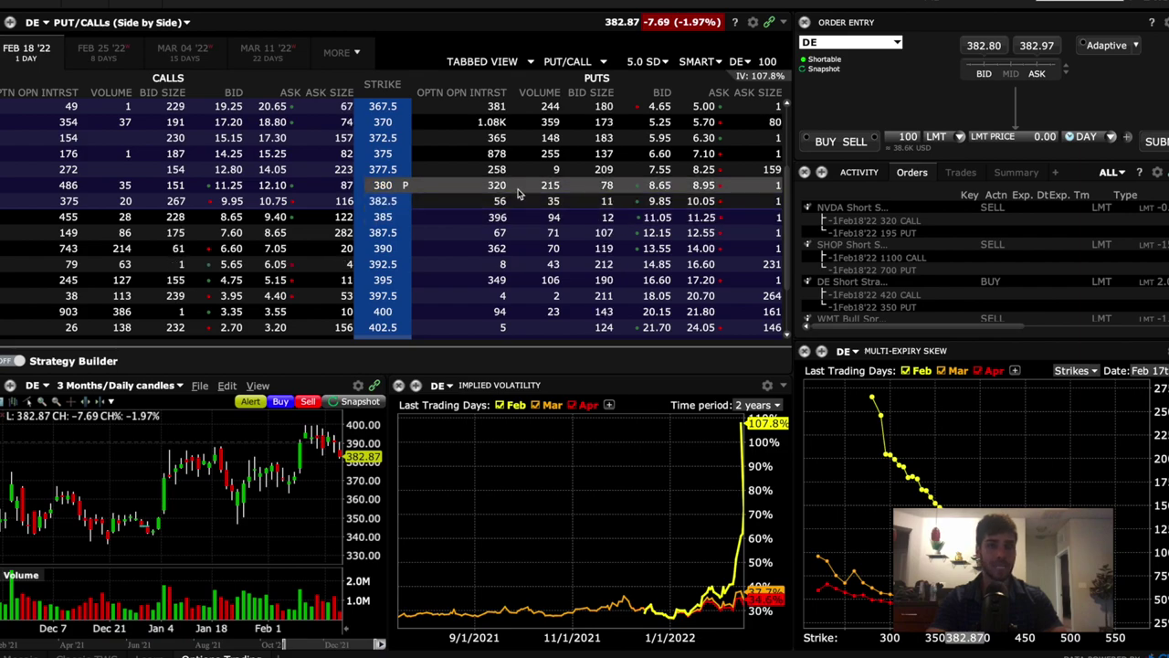
scroll(512, 206, "up", 1)
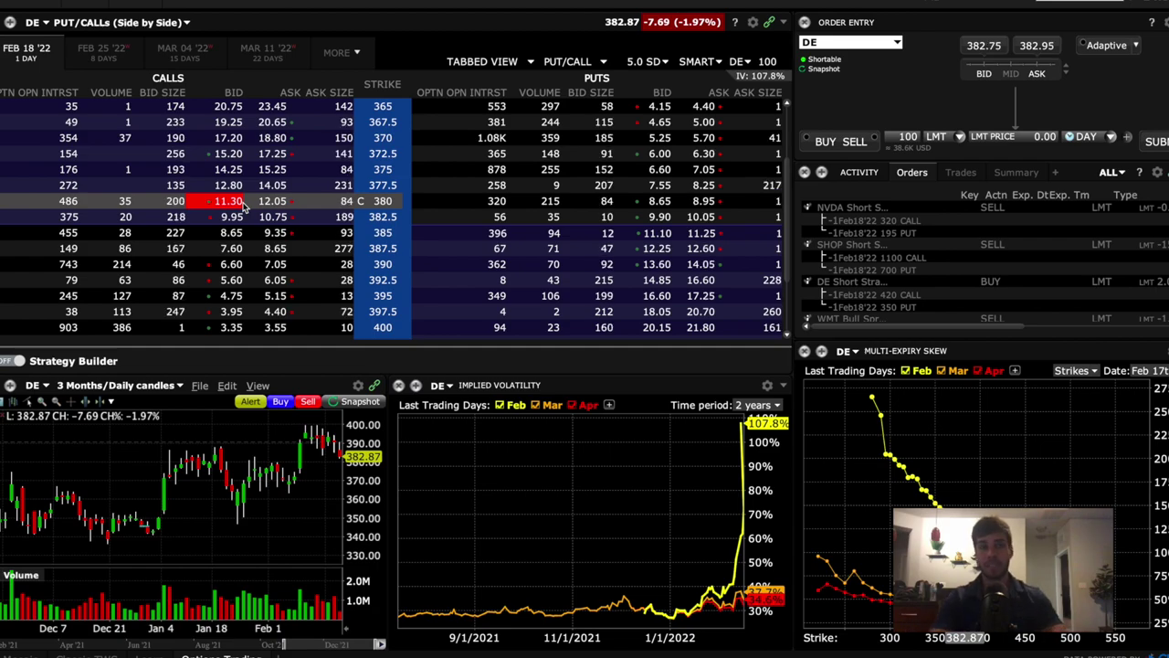
Sell the DE Feb 345 put and 415 call as a 10-contract strangle.
left_click(661, 123)
left_click(656, 106)
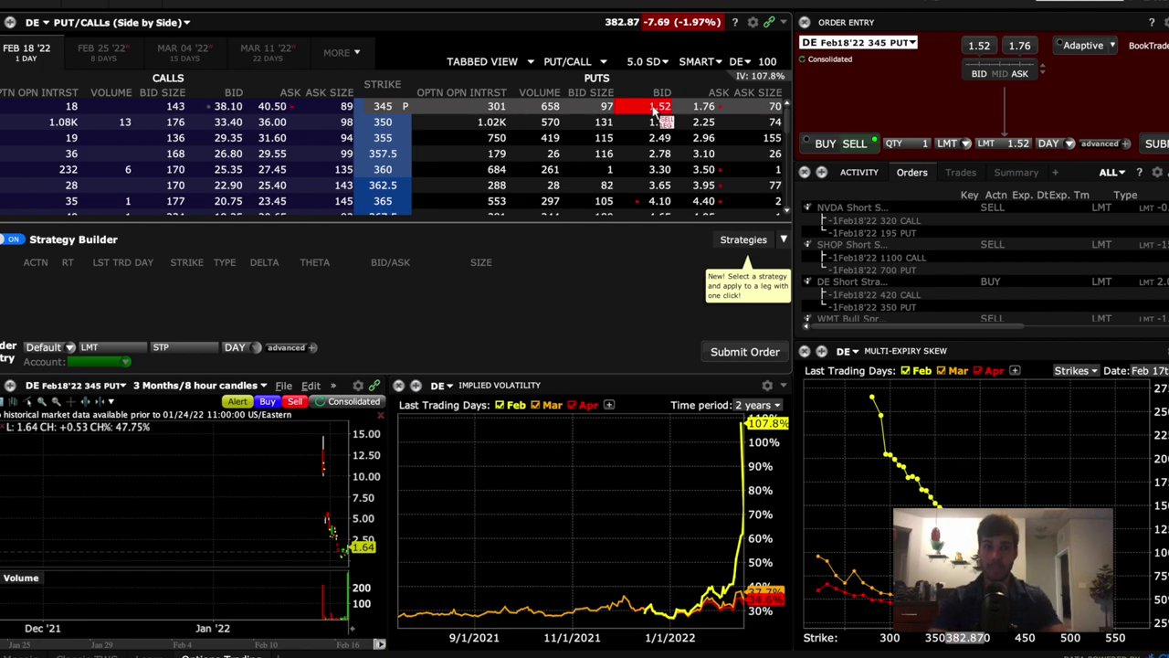
left_click(656, 108)
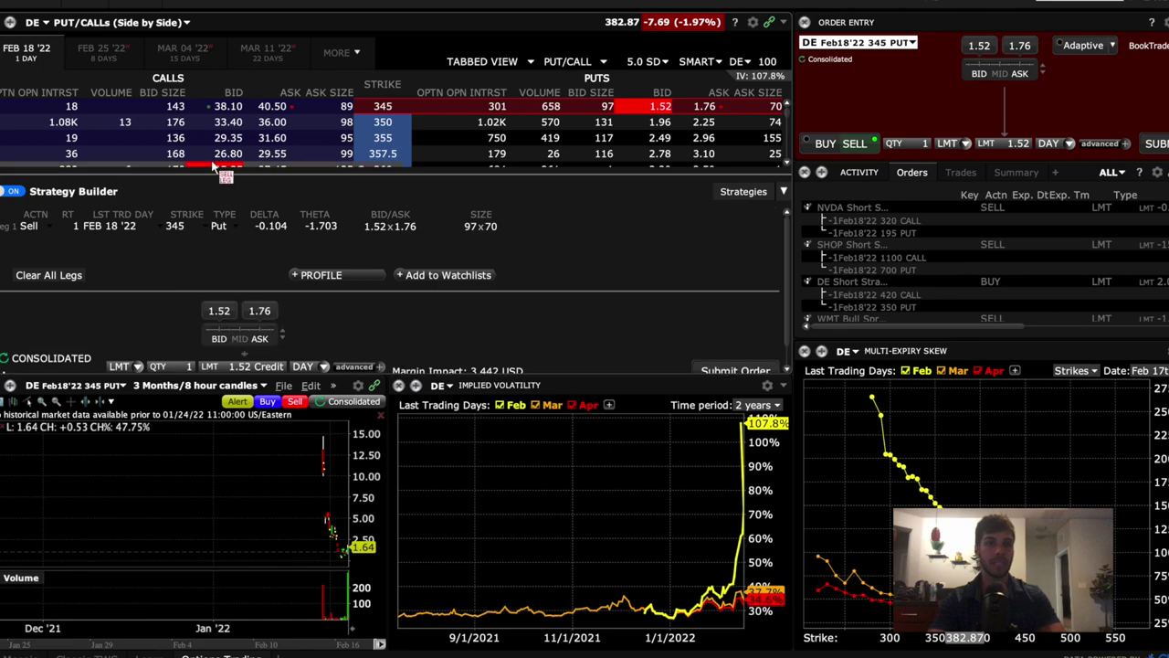
scroll(157, 130, "down", 5)
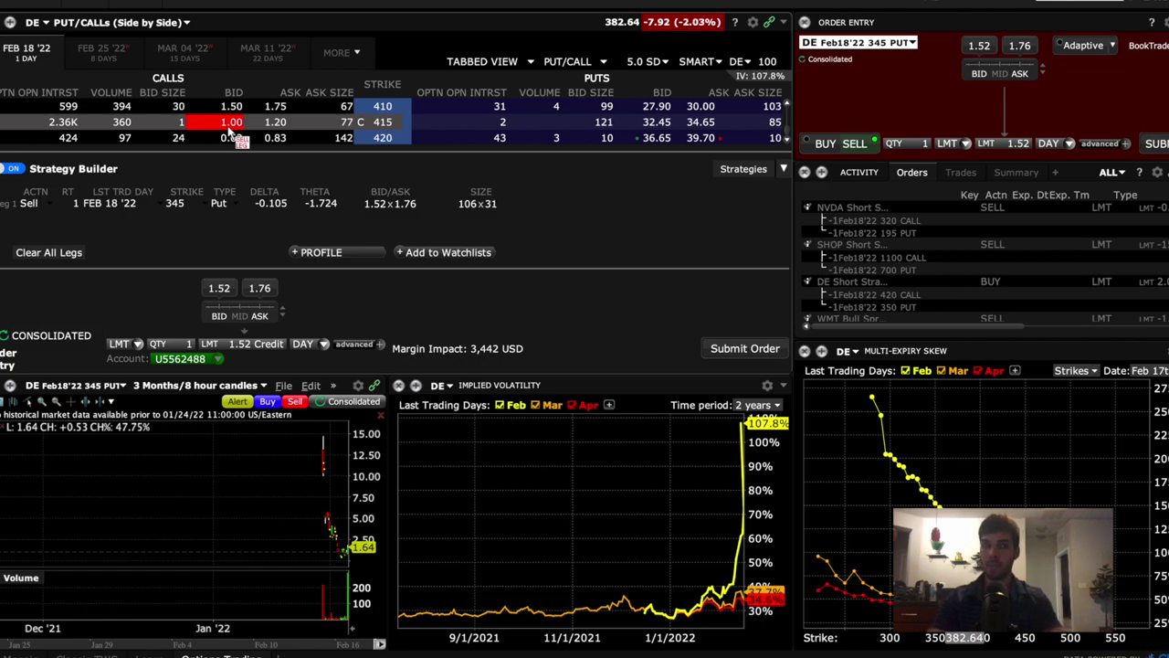
left_click(230, 126)
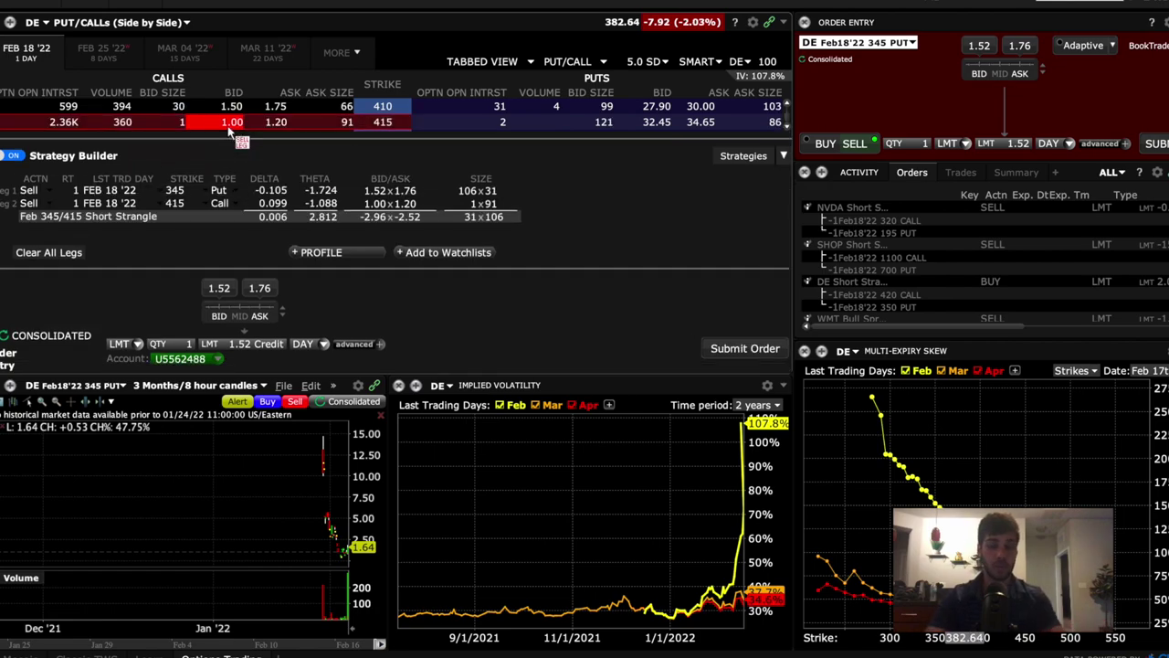
left_click(104, 344)
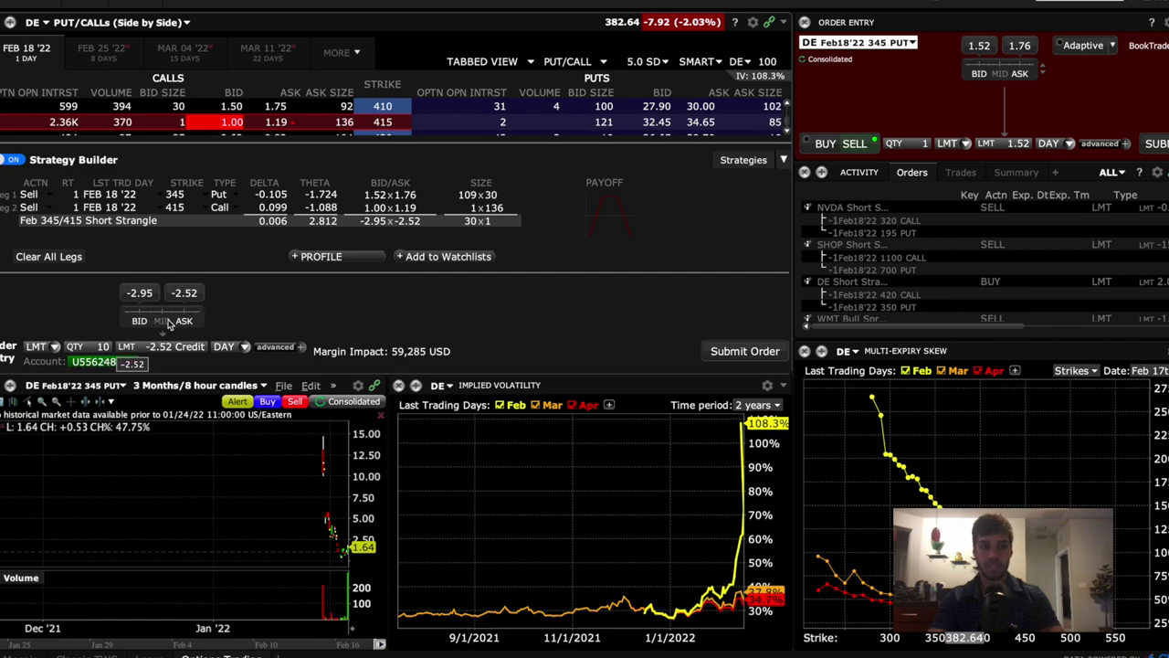
type("10")
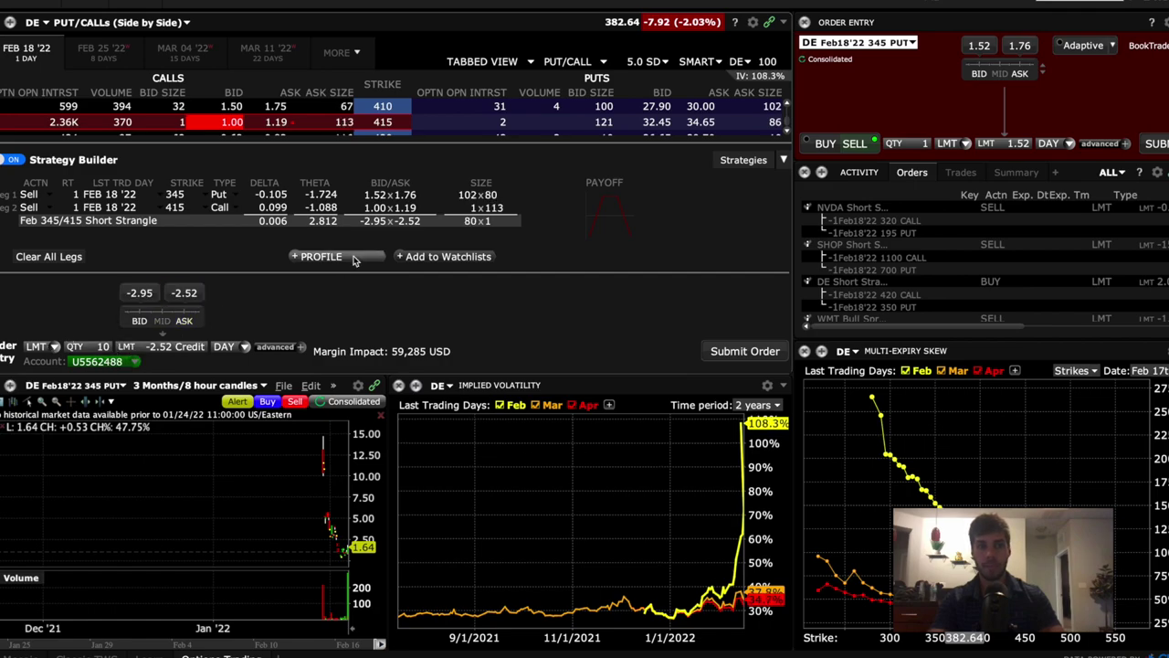
Show the strangle's P&L at the Feb18 '22 expiry: 86% profit probability, breakevens 342.48/417.52.
left_click(353, 258)
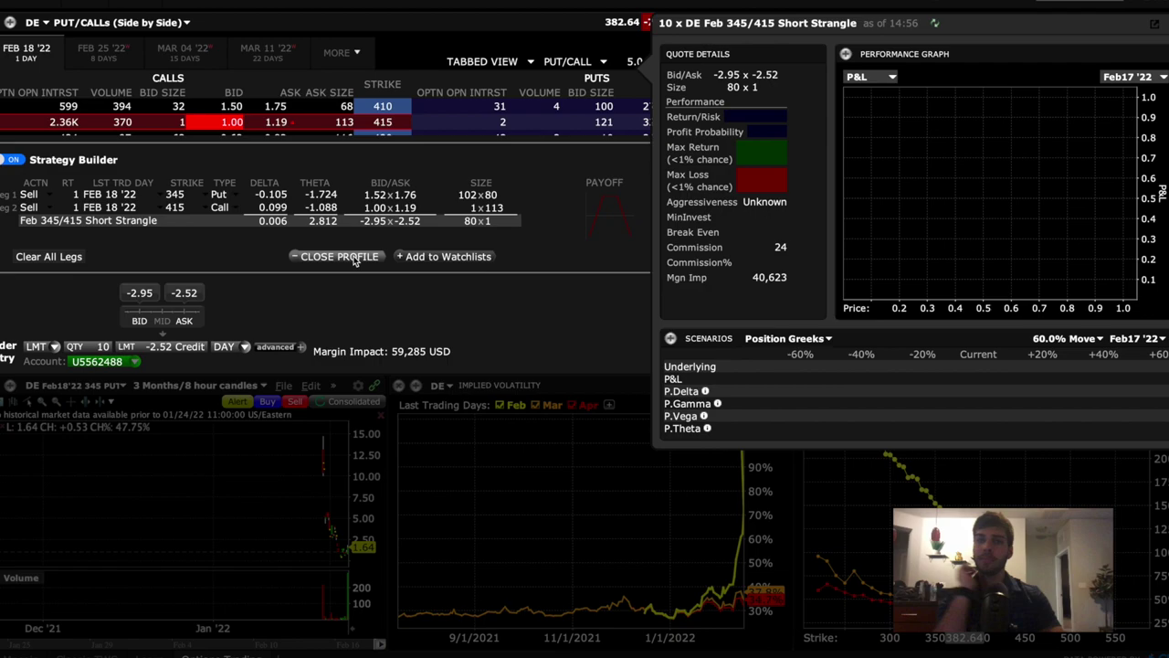
left_click(1136, 79)
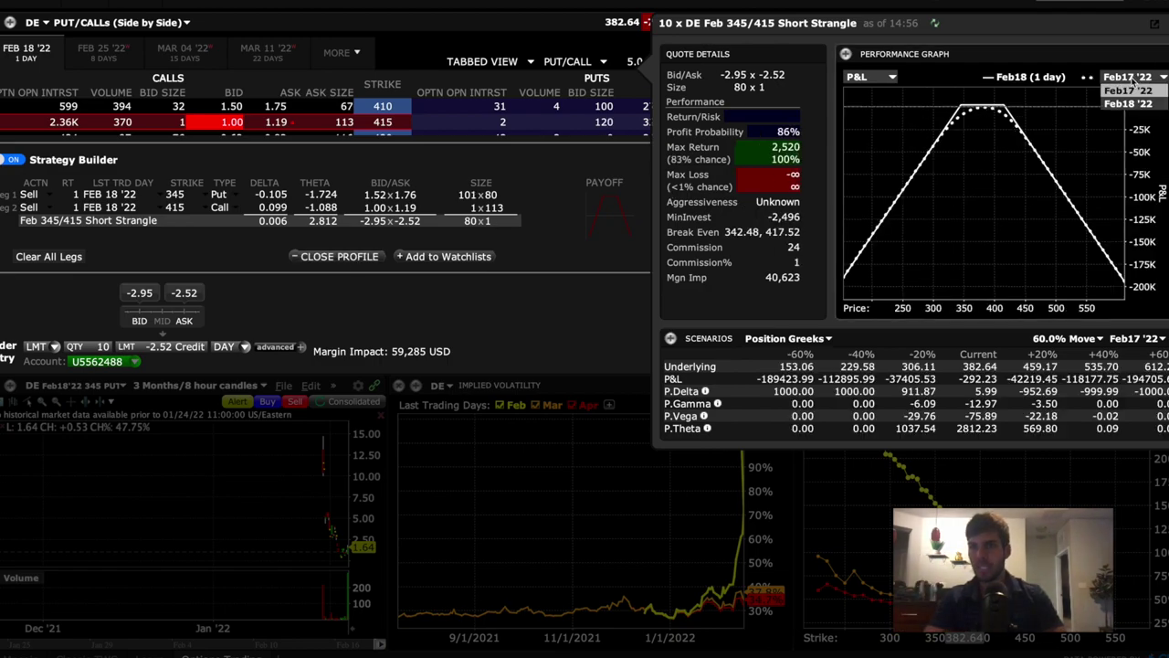
left_click(1131, 101)
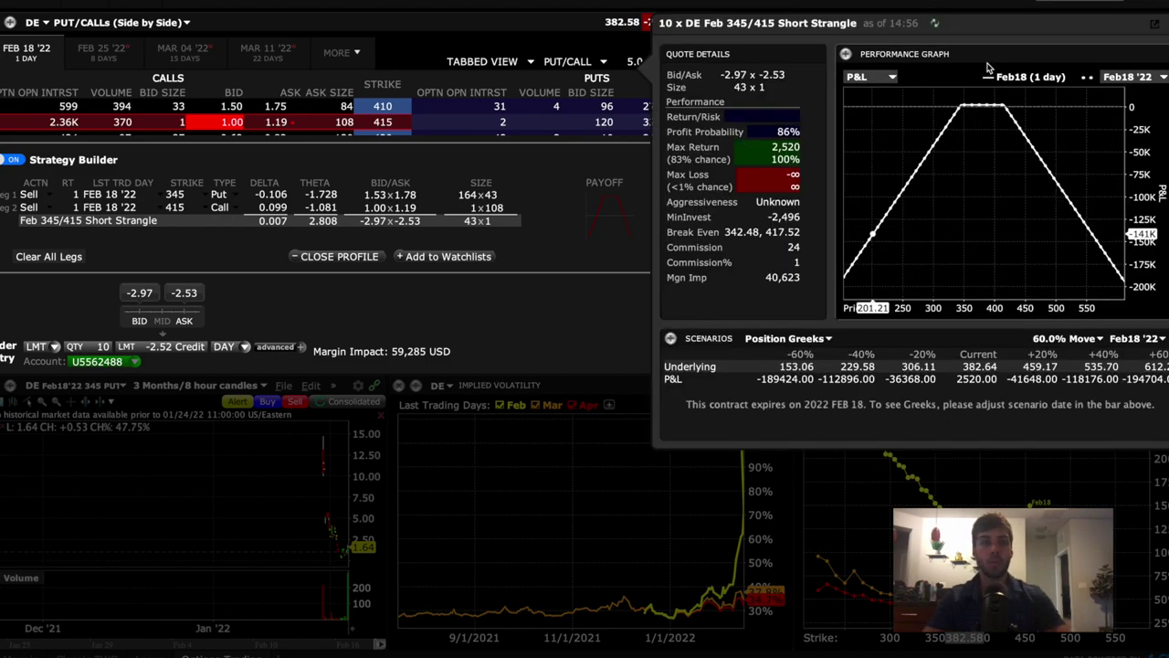
Set the strangle's limit price to the -2.75 mid and submit the order.
left_click(339, 256)
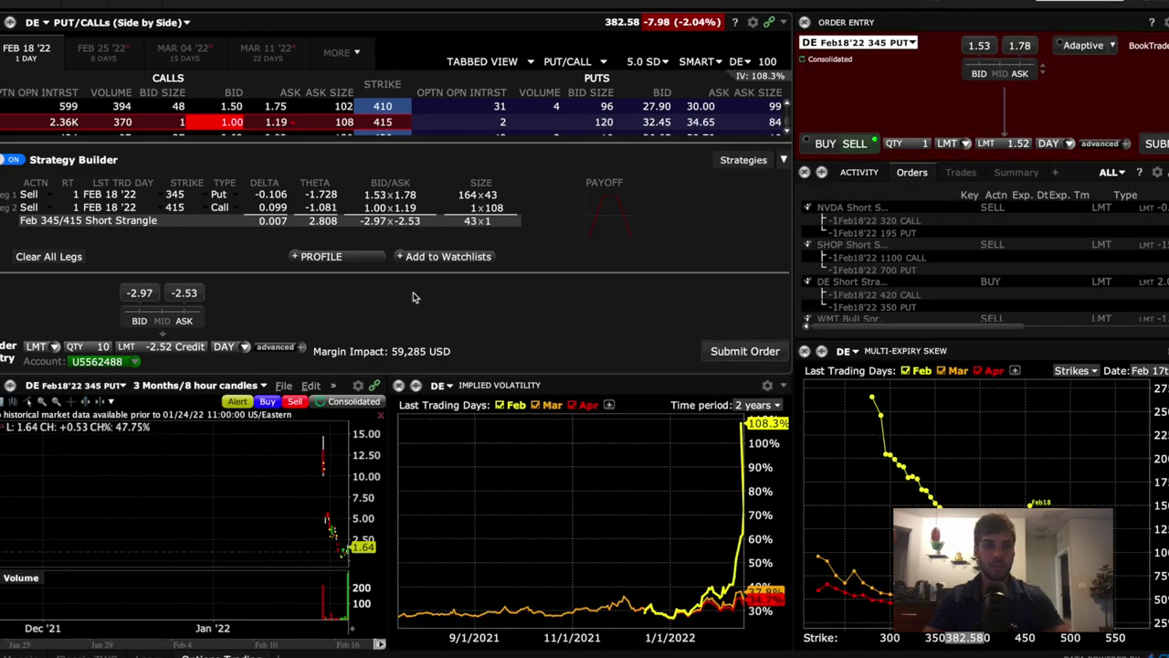
left_click(149, 351)
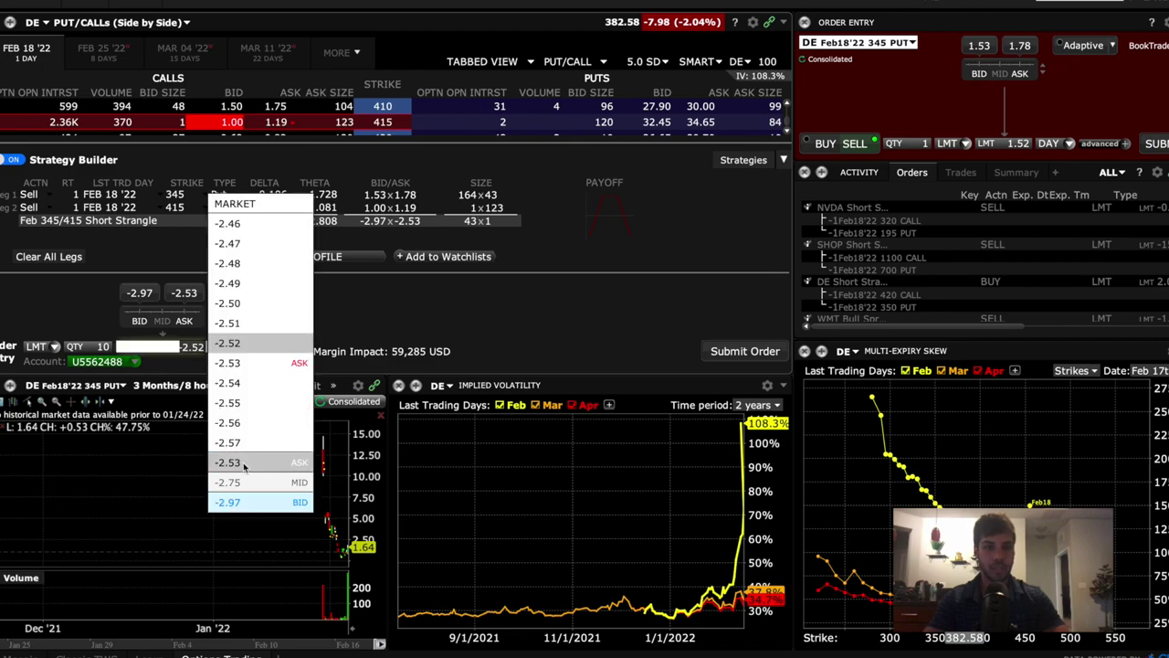
left_click(244, 480)
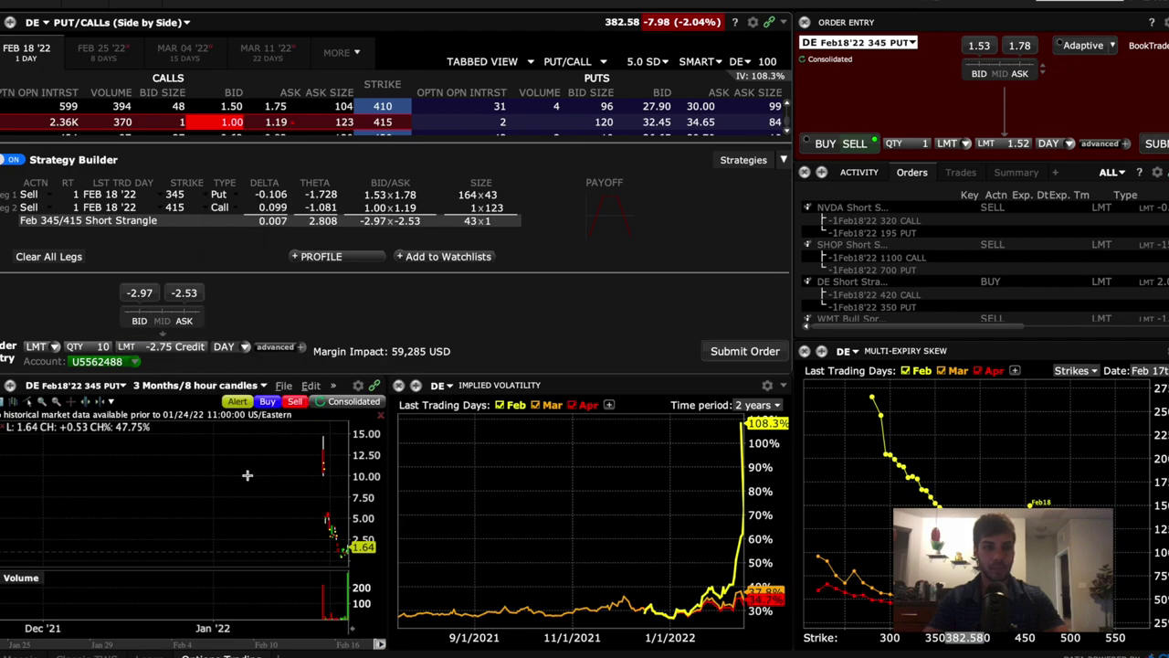
left_click(735, 353)
Load the DE short strangle order into Order Entry and watch it fill 10 at -2.55.
scroll(1027, 246, "right", 3)
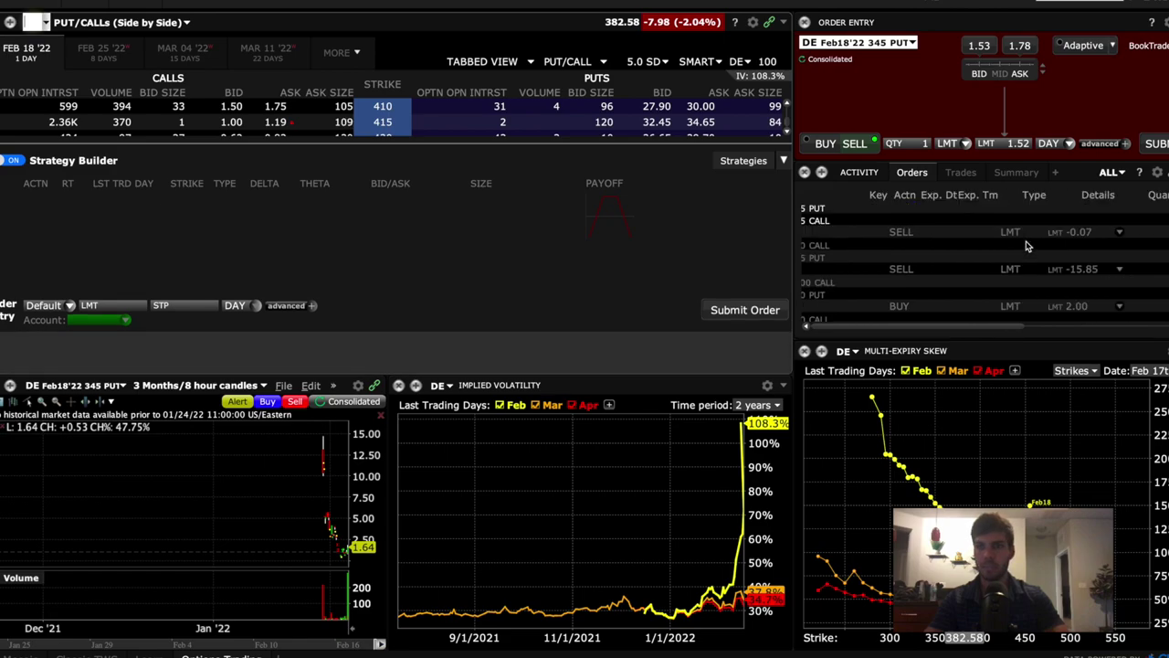
scroll(1027, 245, "left", 3)
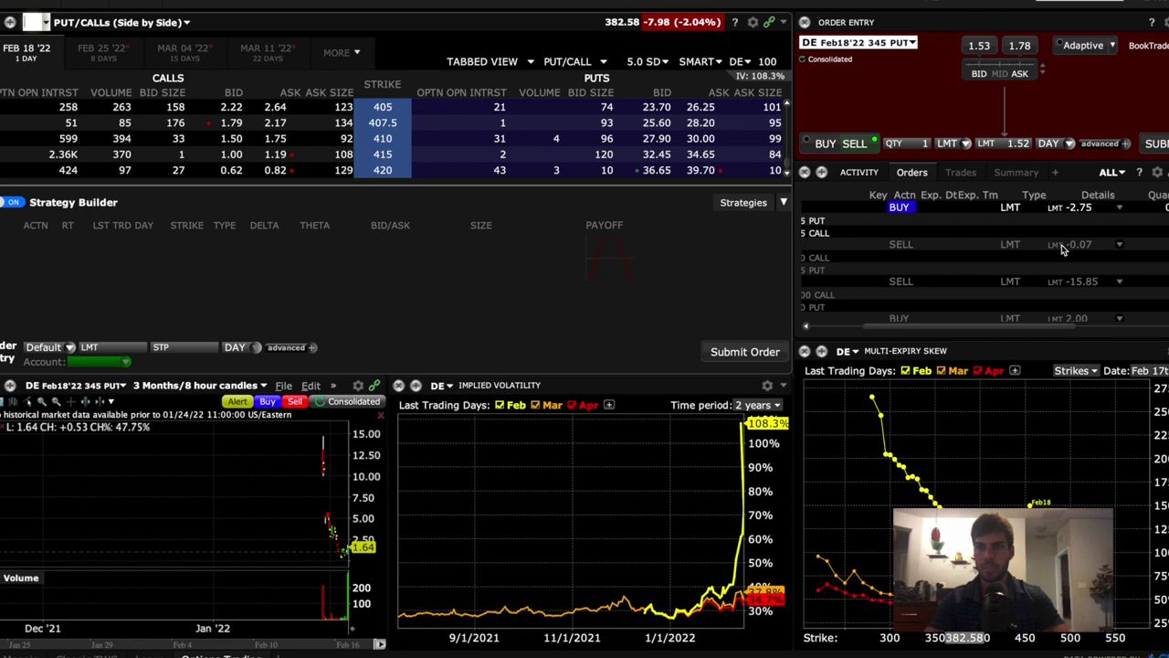
scroll(1065, 242, "right", 1)
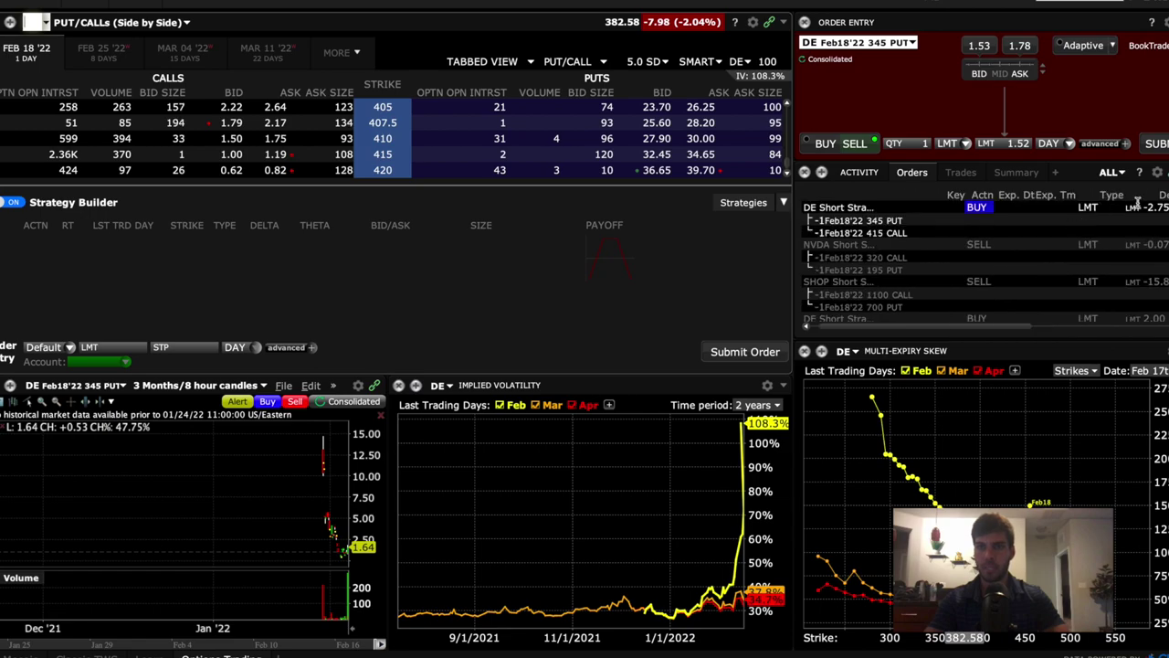
left_click(1155, 208)
scroll(1160, 233, "right", 2)
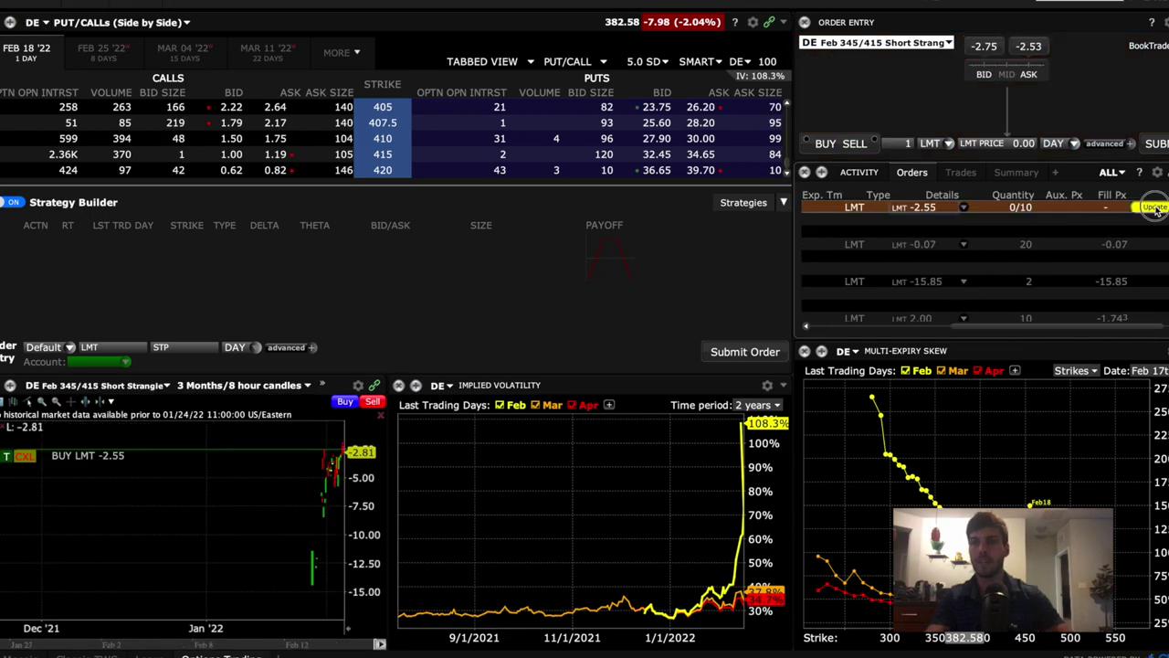
scroll(1096, 252, "right", 1)
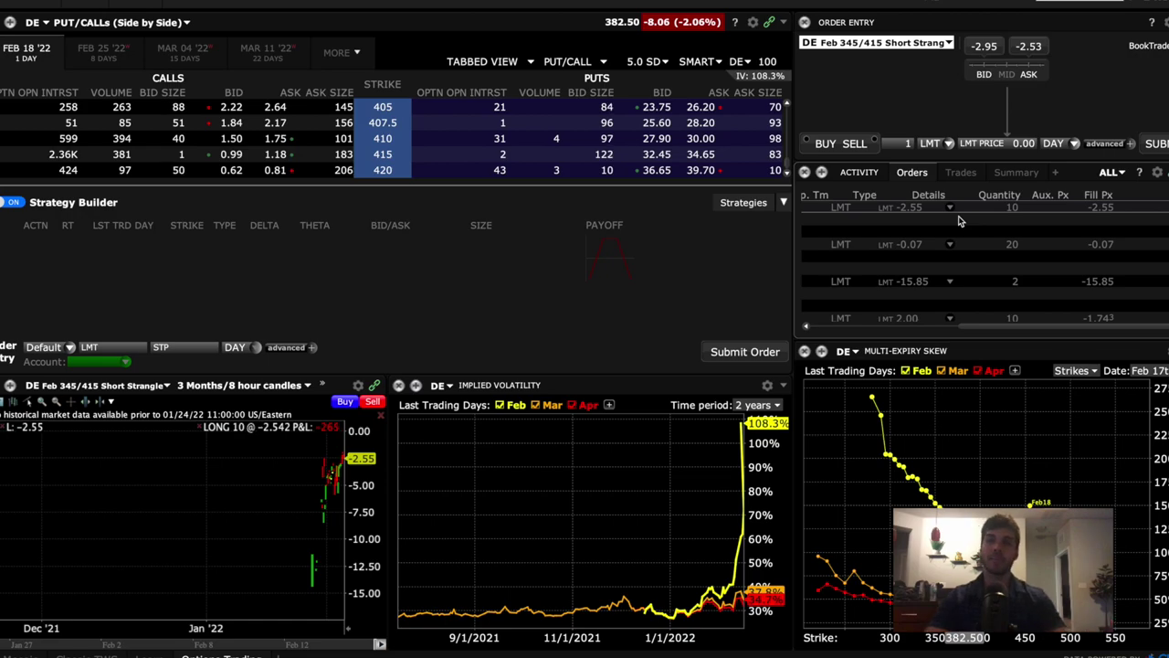
Check the TradingView DE chart, then go back to Trader Workstation.
key("super+Tab")
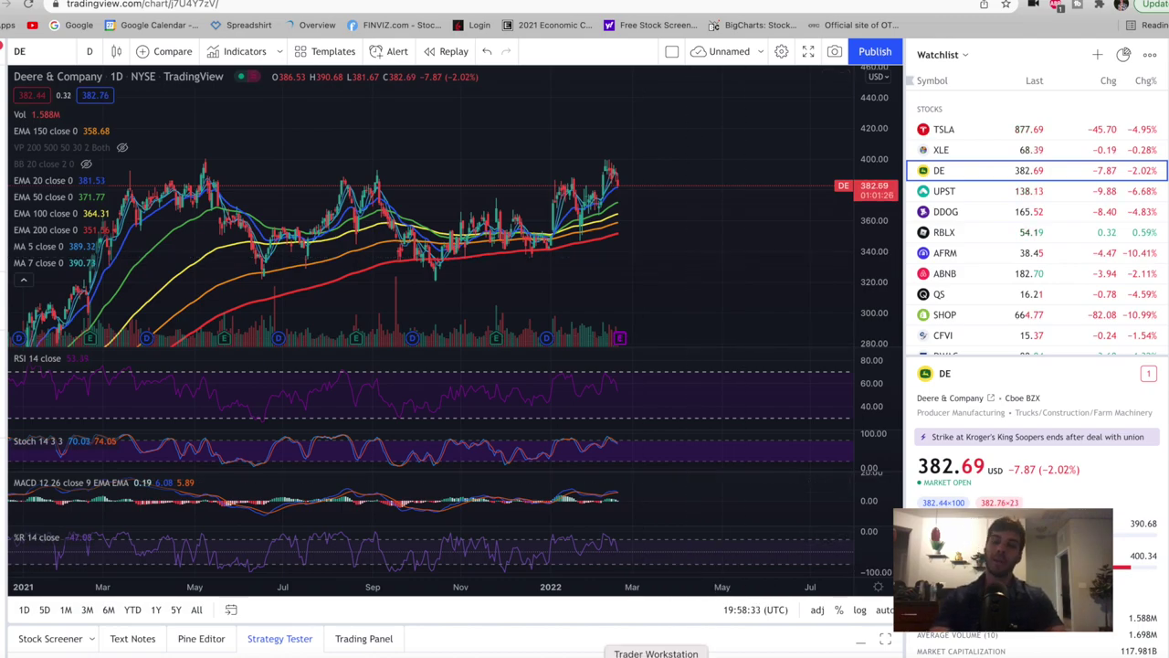
left_click(656, 653)
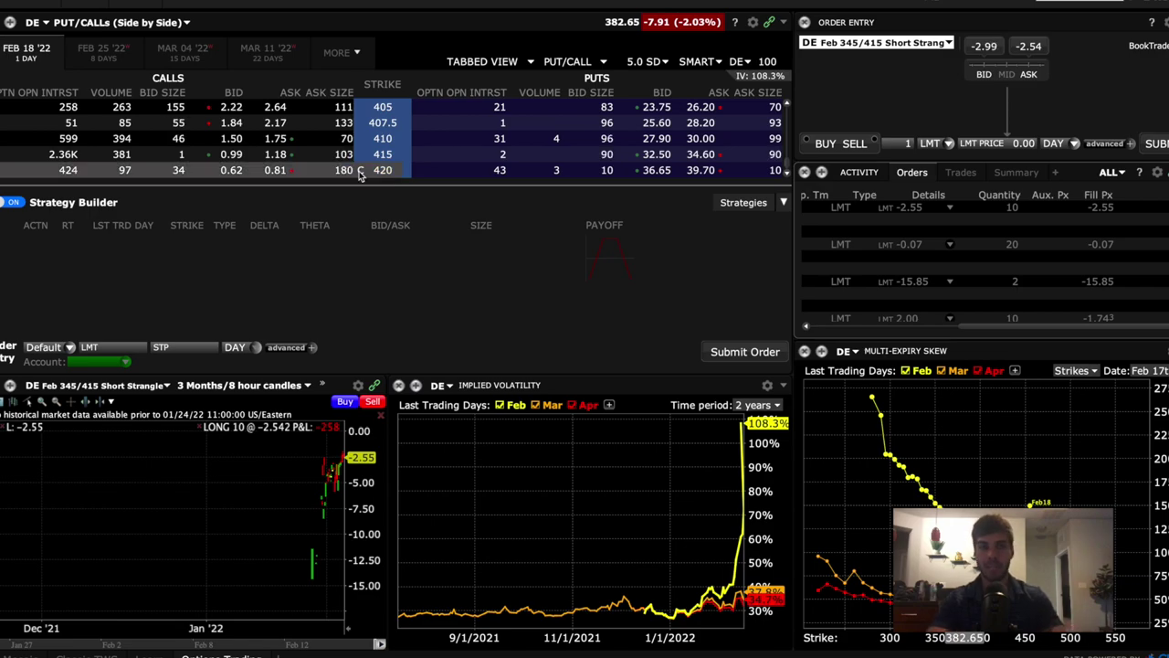
Add the iron condor legs: sell 350 put, buy 345 put, sell 410 call, buy 415 call.
scroll(498, 146, "up", 2)
scroll(498, 146, "up", 10)
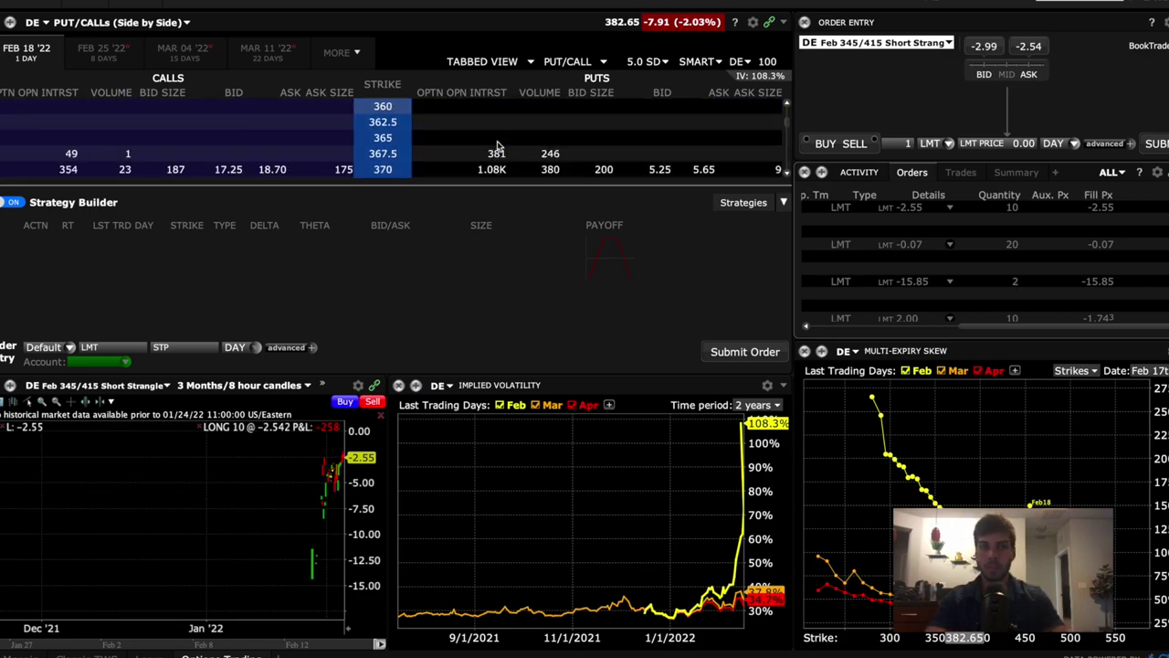
scroll(502, 146, "up", 1)
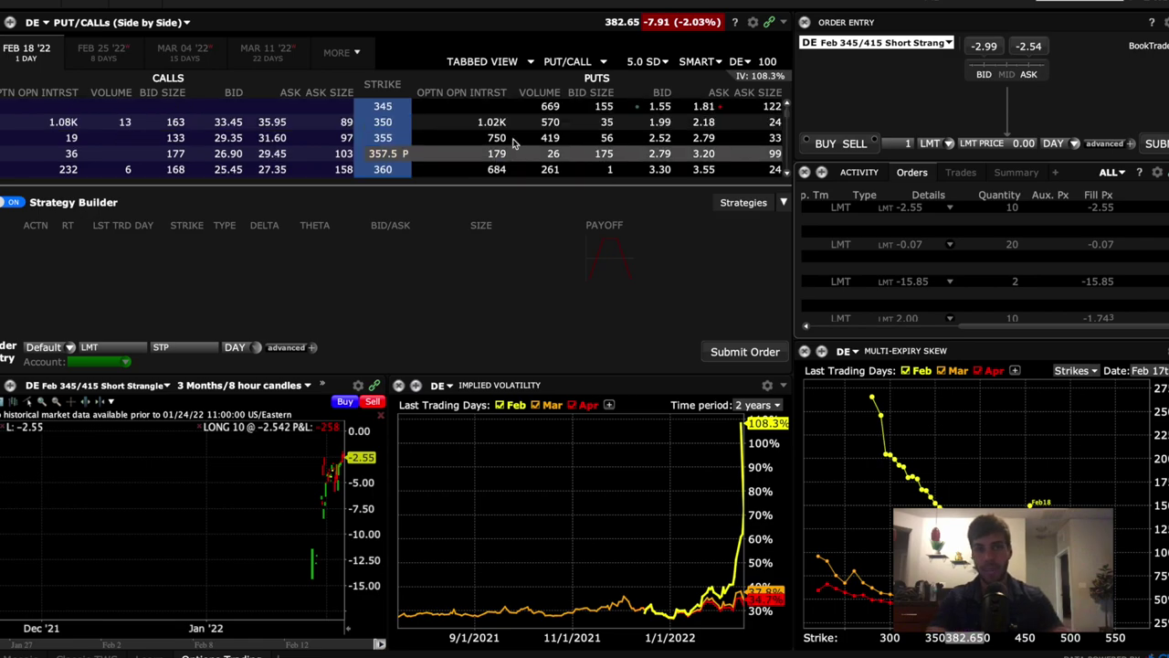
left_click(654, 127)
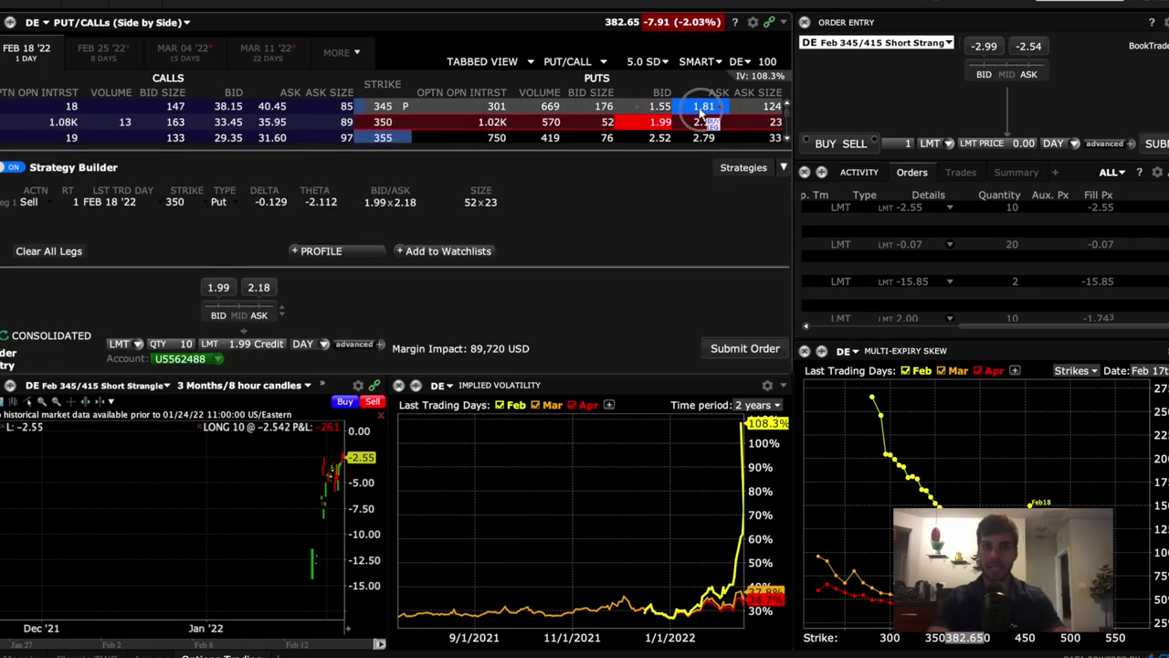
left_click(700, 108)
scroll(183, 133, "down", 3)
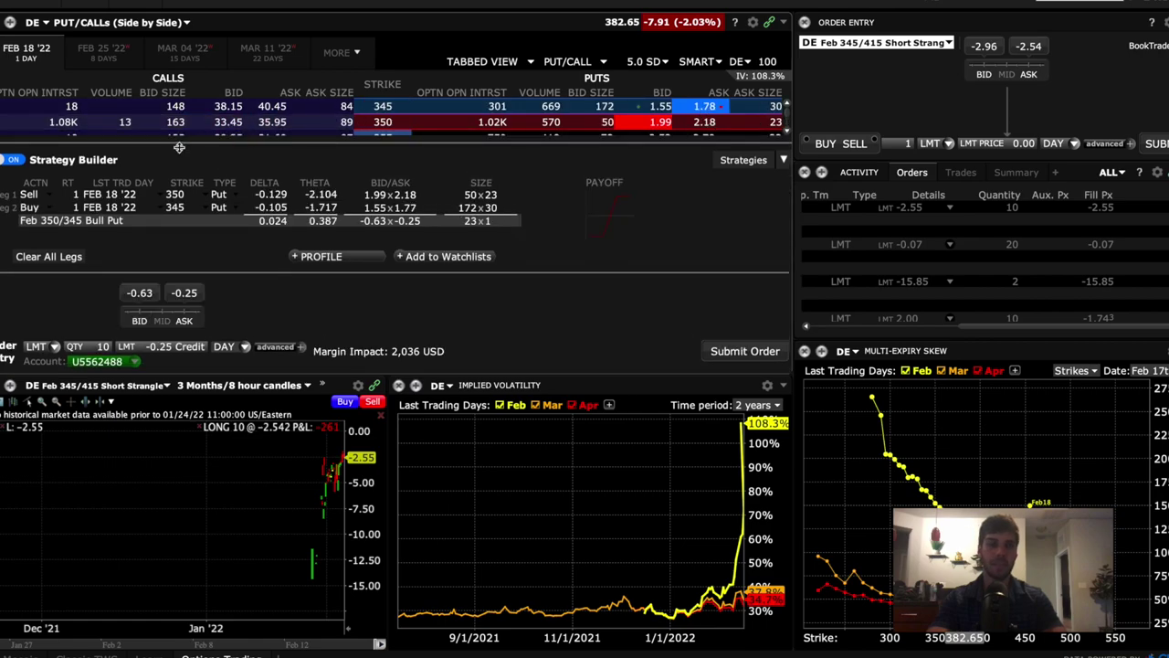
scroll(183, 128, "down", 5)
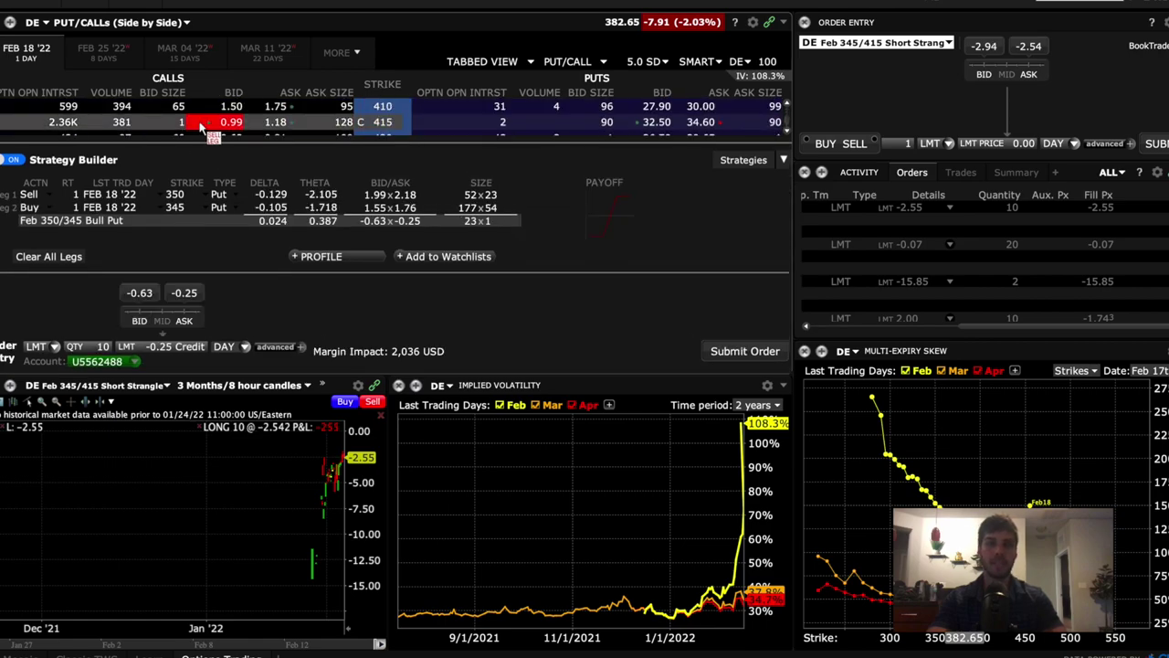
left_click(228, 107)
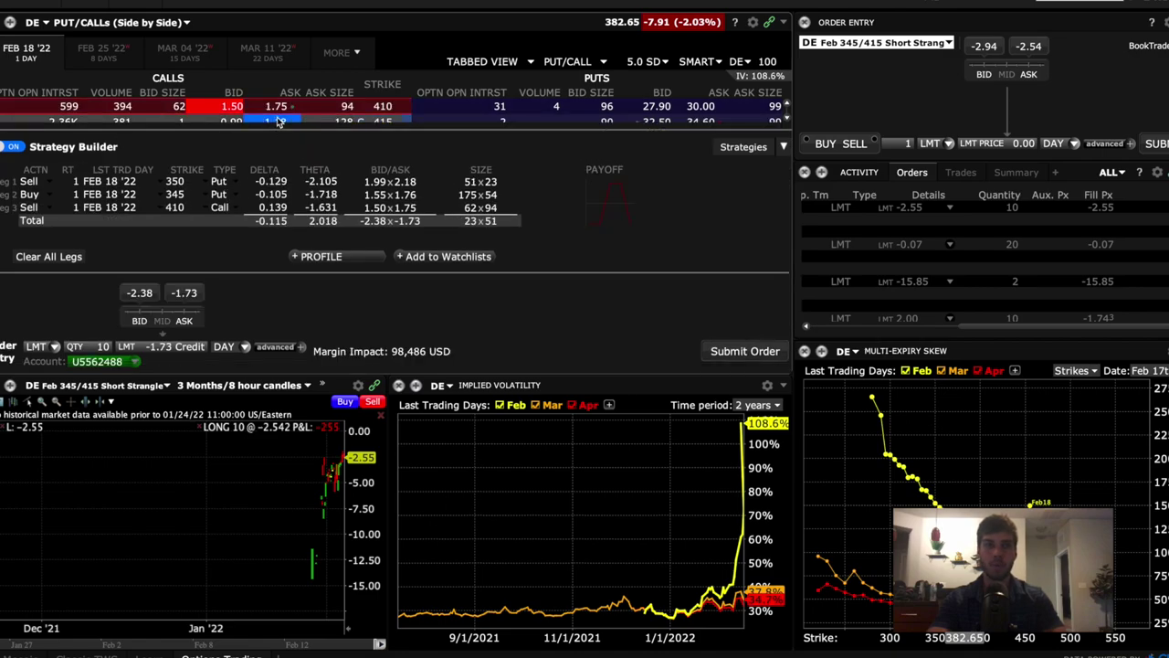
left_click(278, 122)
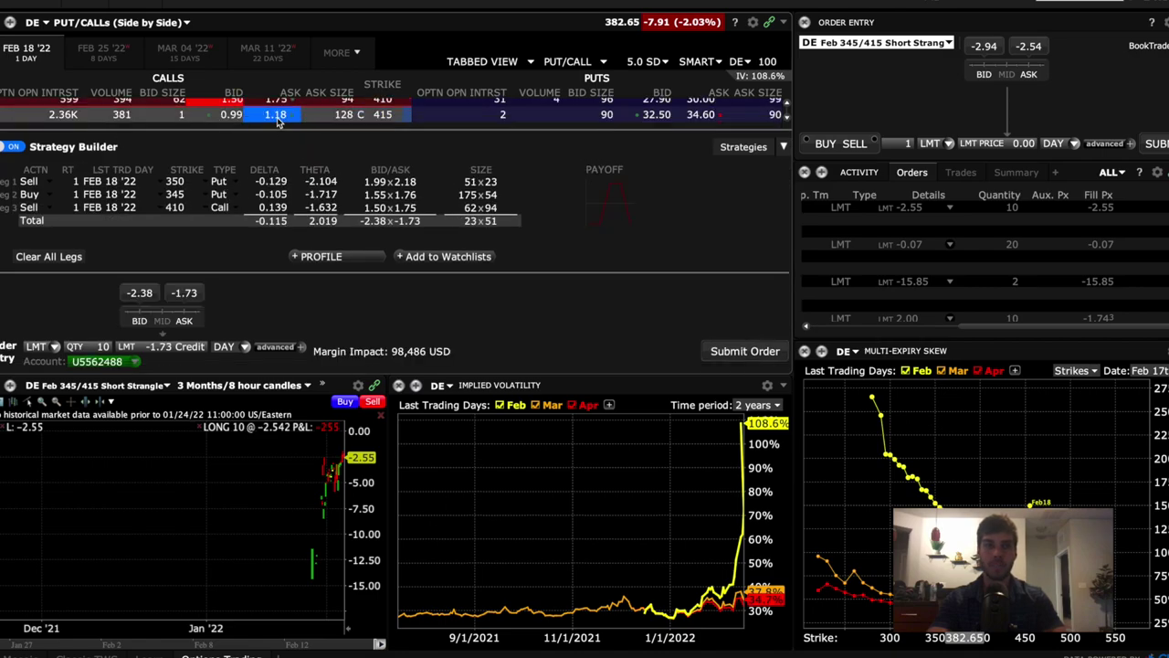
Set the condor's limit to a -0.60 credit and quantity to 20 contracts.
left_click(191, 349)
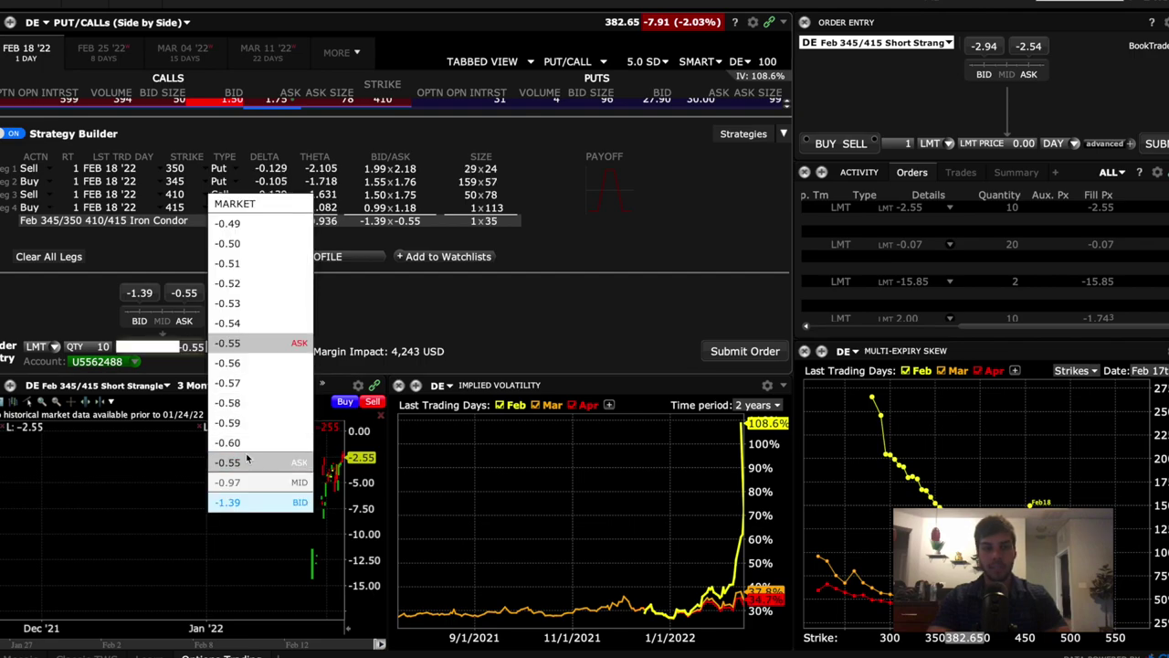
left_click(244, 443)
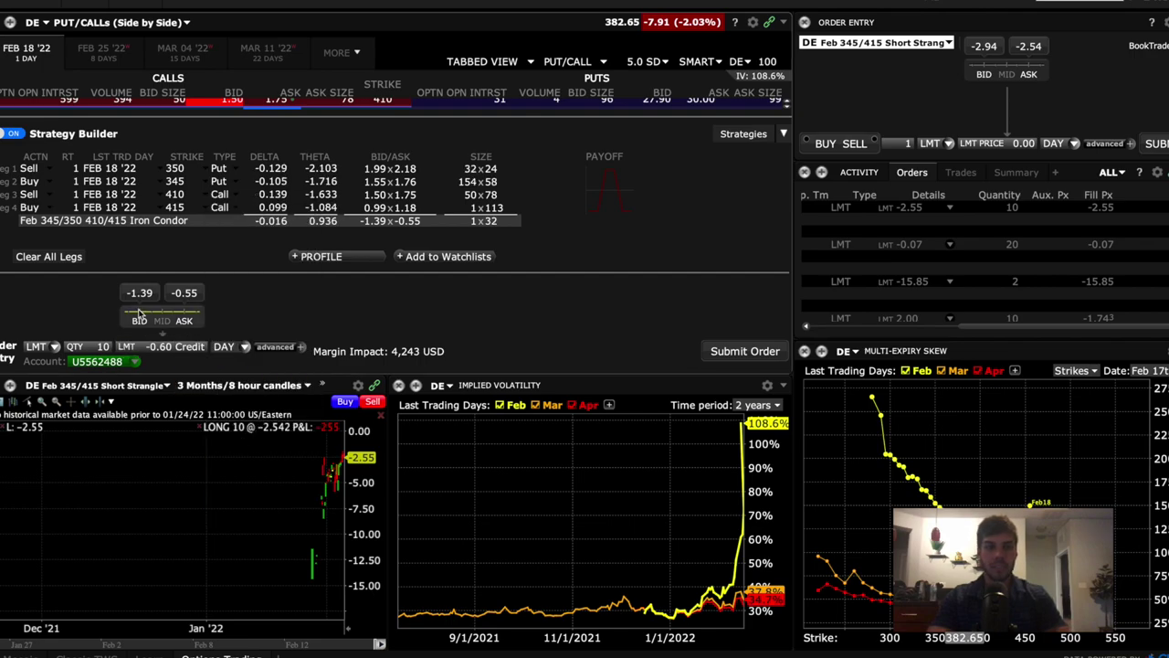
left_click(108, 348)
type("20")
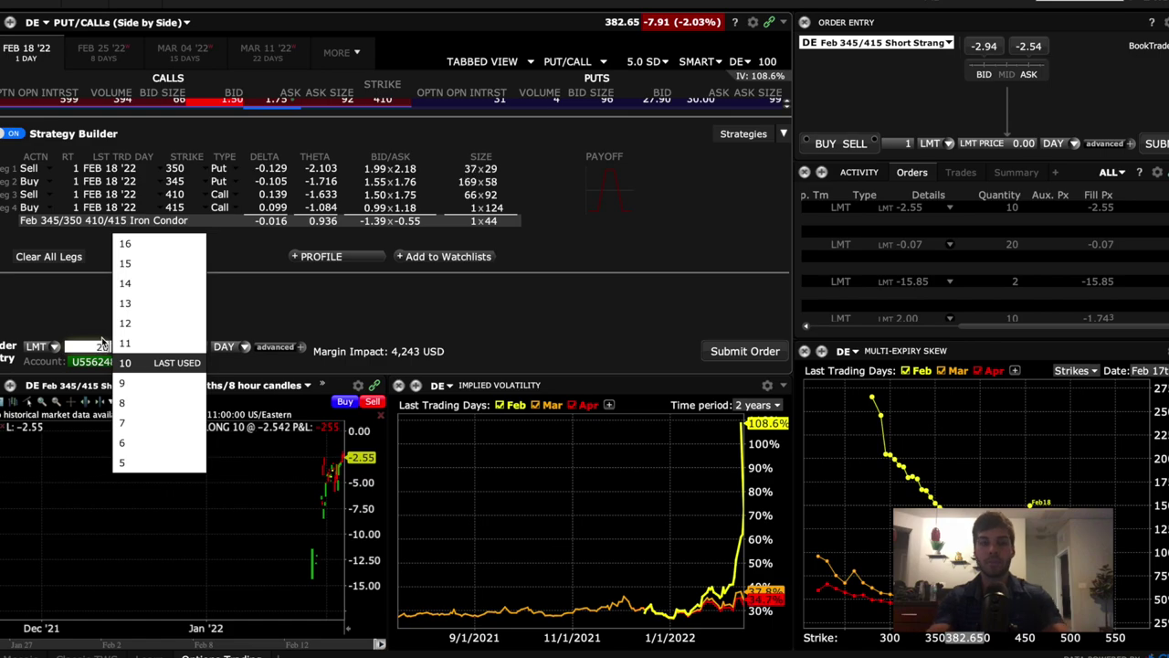
key("Return")
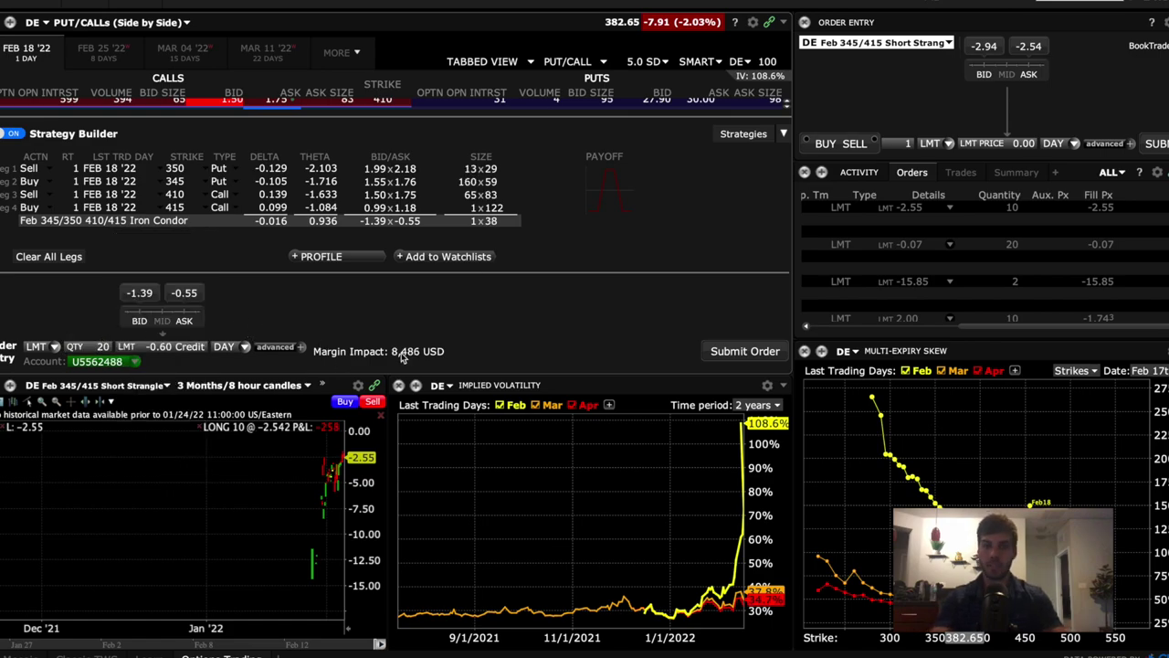
Open the iron condor's profile and check its 8,920 max loss and 1,080 max return.
left_click(338, 258)
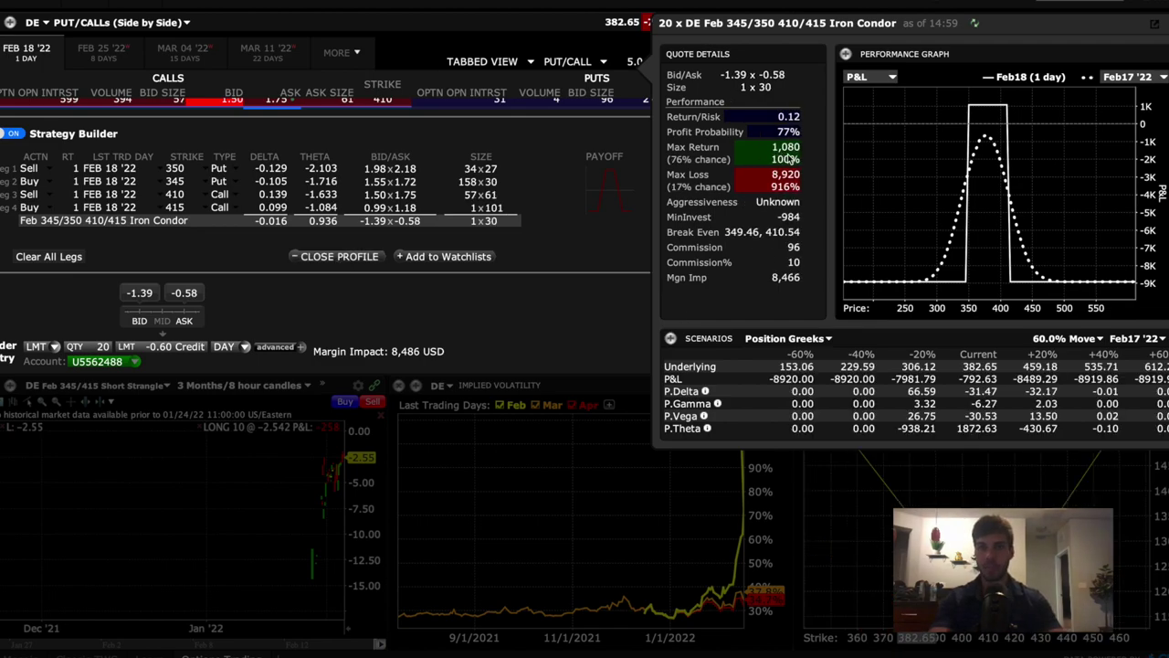
mouse_move(784, 186)
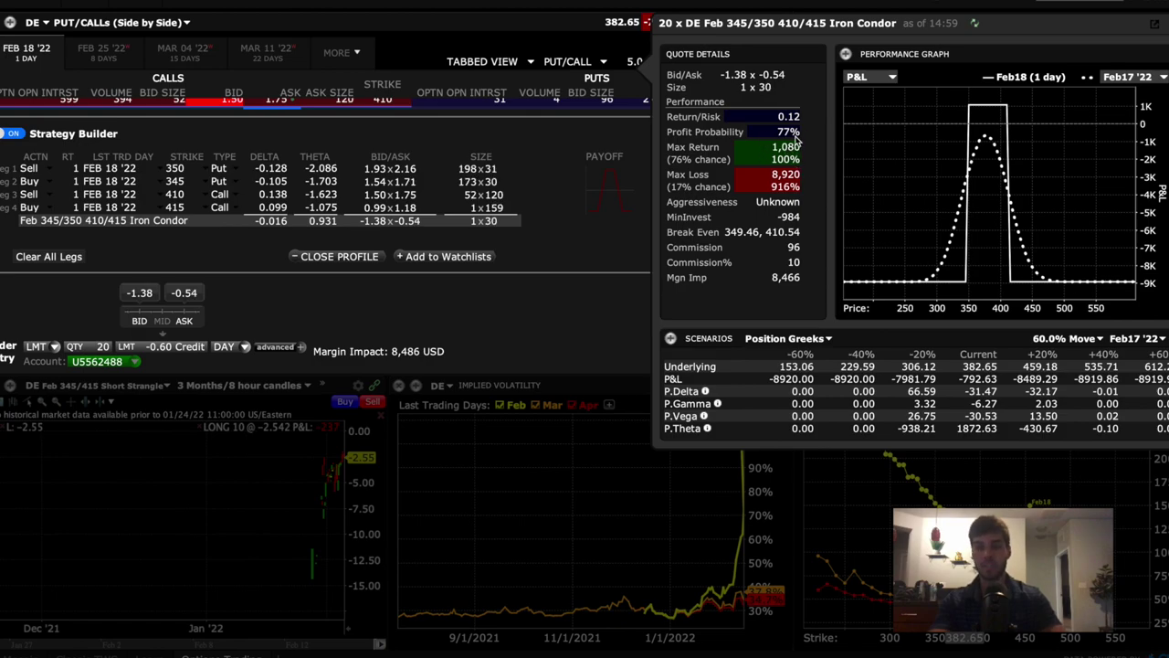
mouse_move(791, 146)
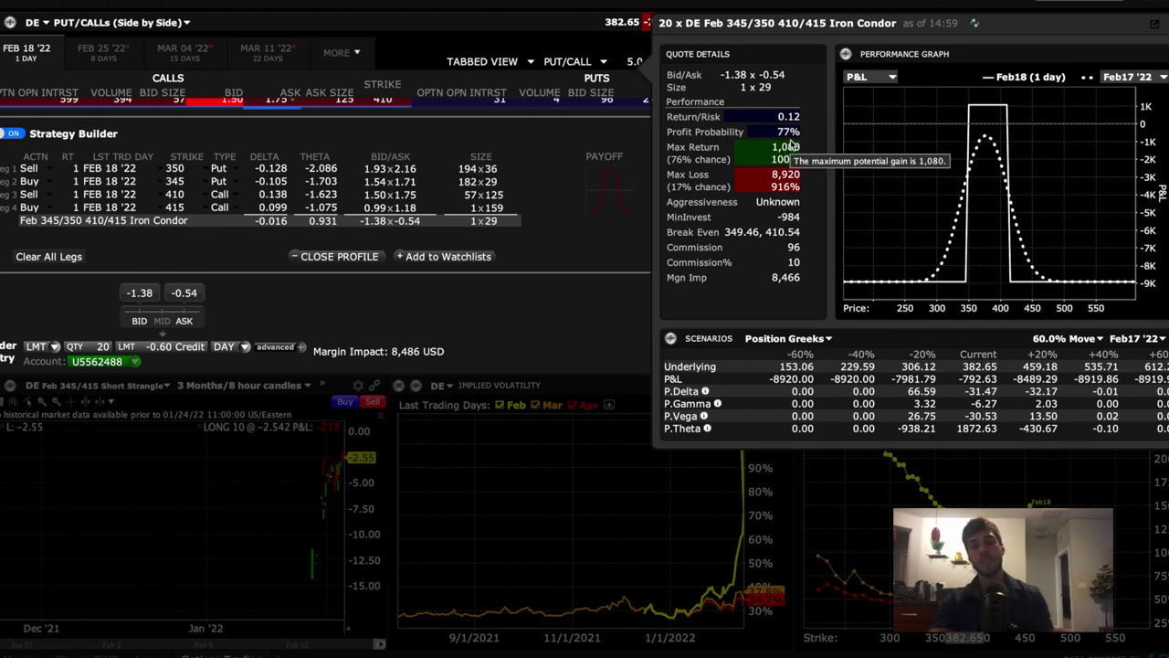